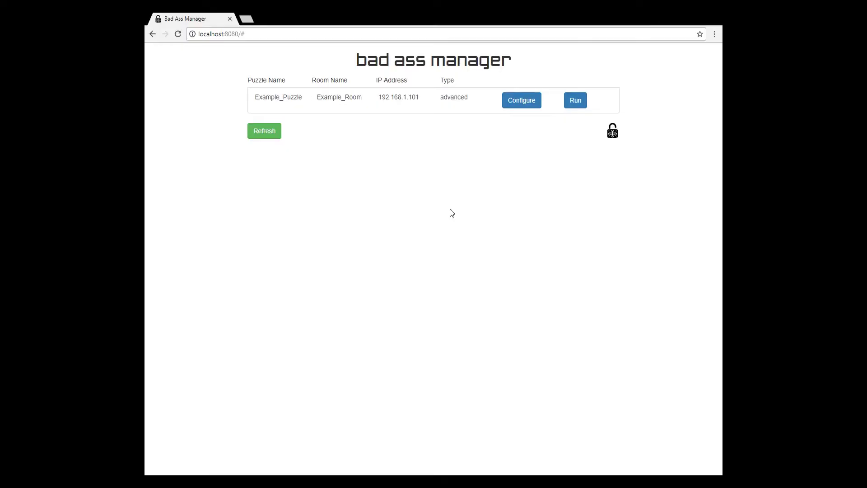
After checking Example_Puzzle's system settings, expand the Network tab's Select Network dropdown.
left_click(518, 106)
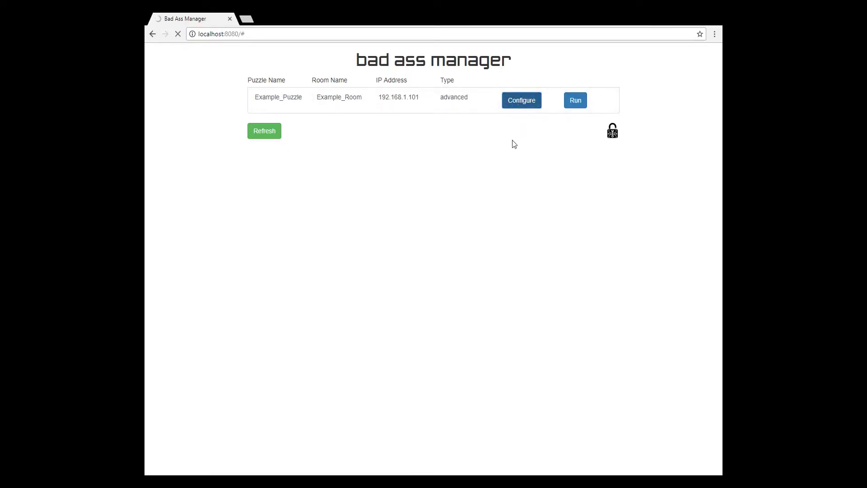
left_click(308, 101)
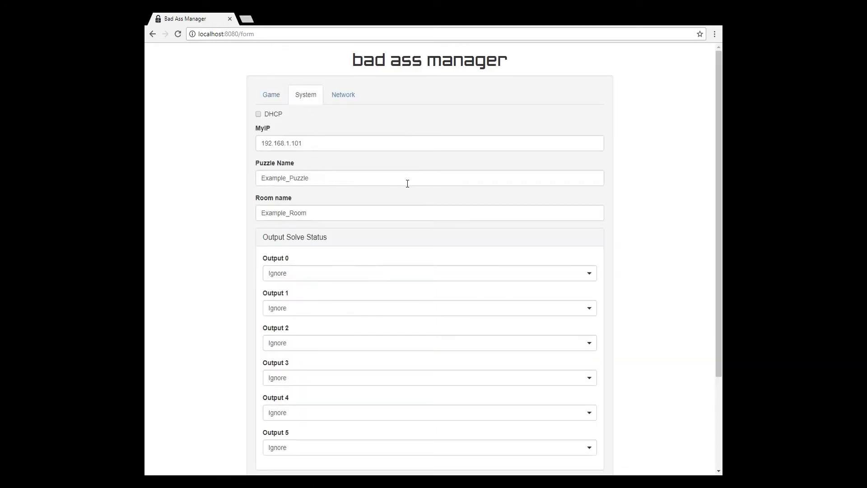
scroll(454, 192, "down", 3)
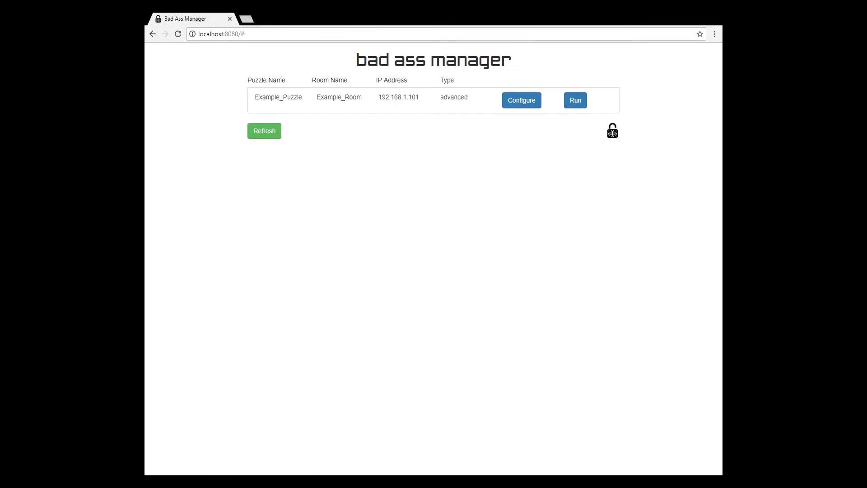
left_click(512, 103)
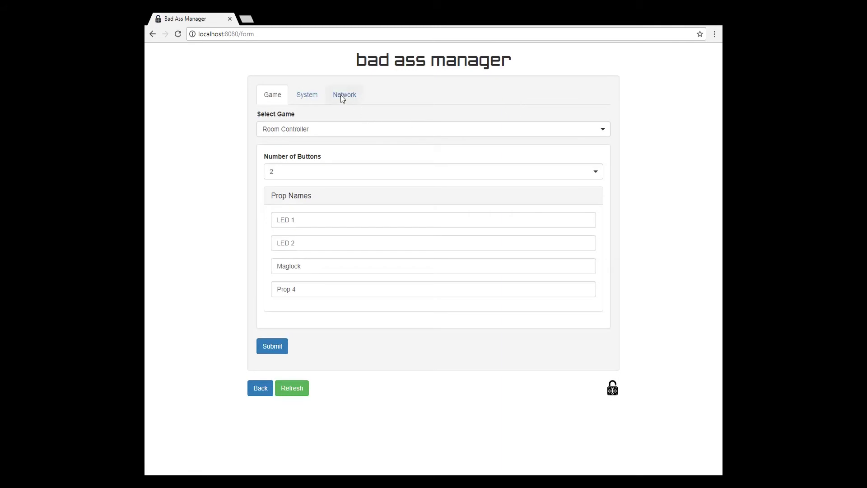
left_click(342, 99)
left_click(330, 136)
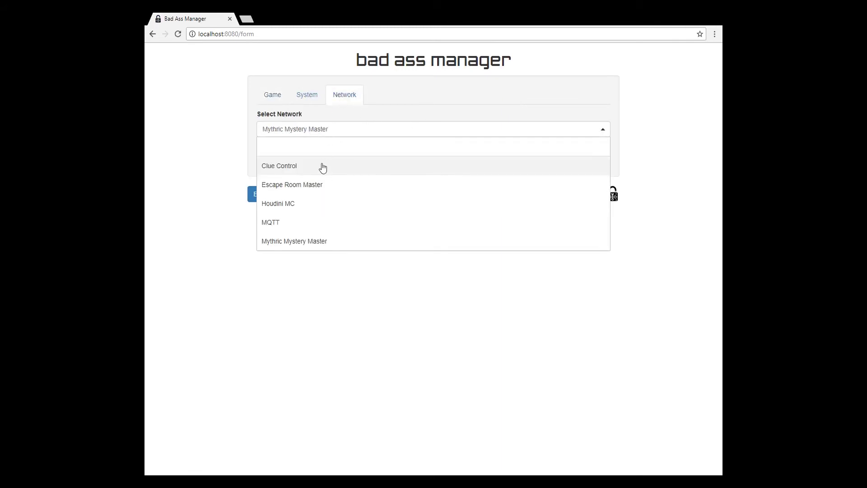